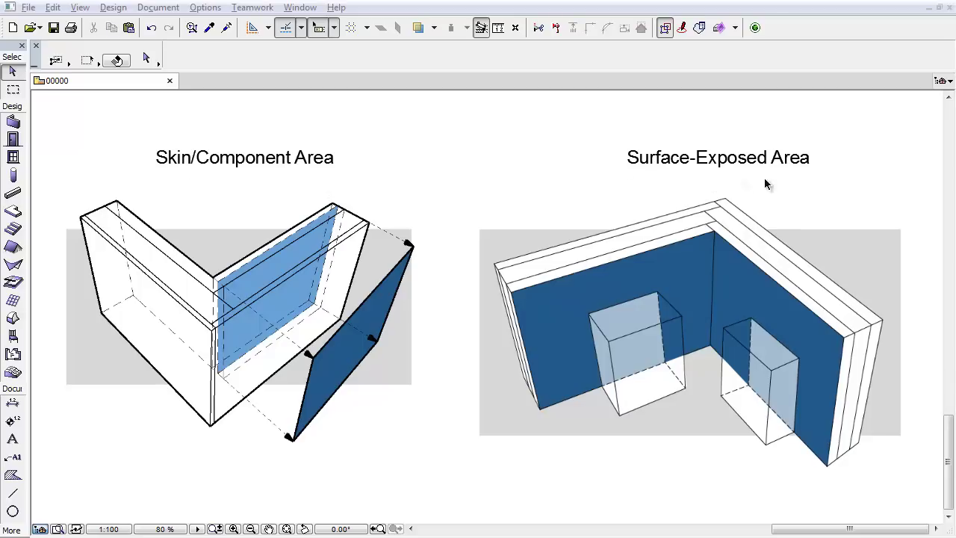
Step: Browse the Component and Surface schedule folders in the Navigator's view and schedule list
left_click(942, 80)
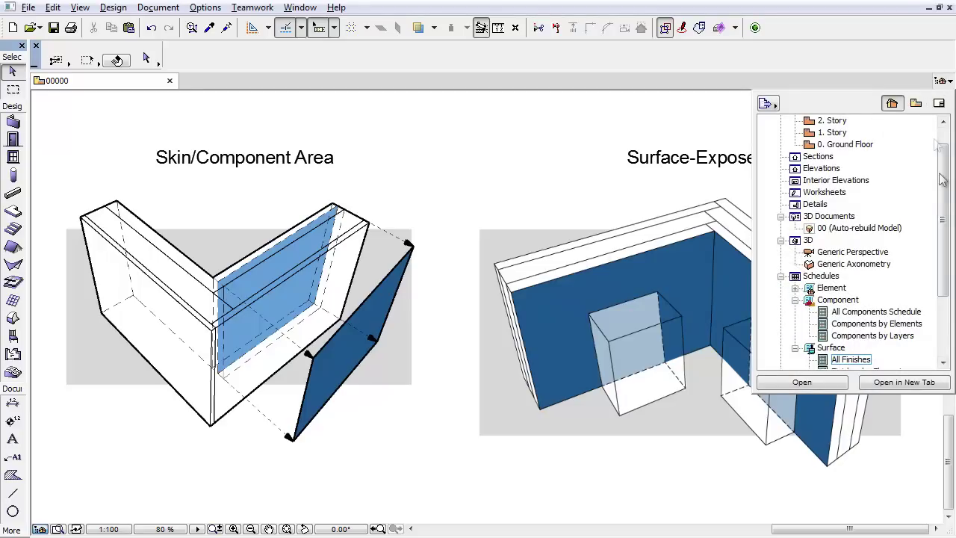
left_click_drag(943, 217, 942, 262)
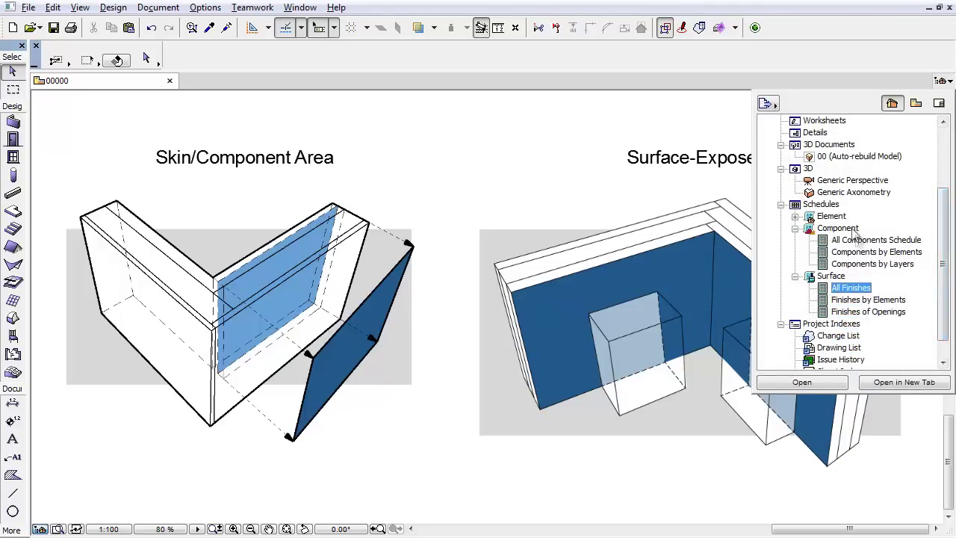
left_click(855, 229)
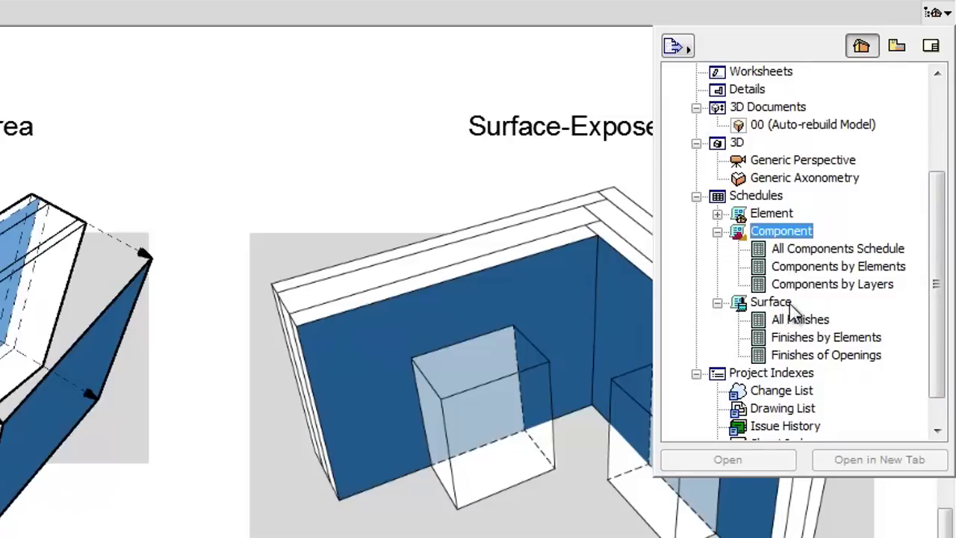
left_click(841, 277)
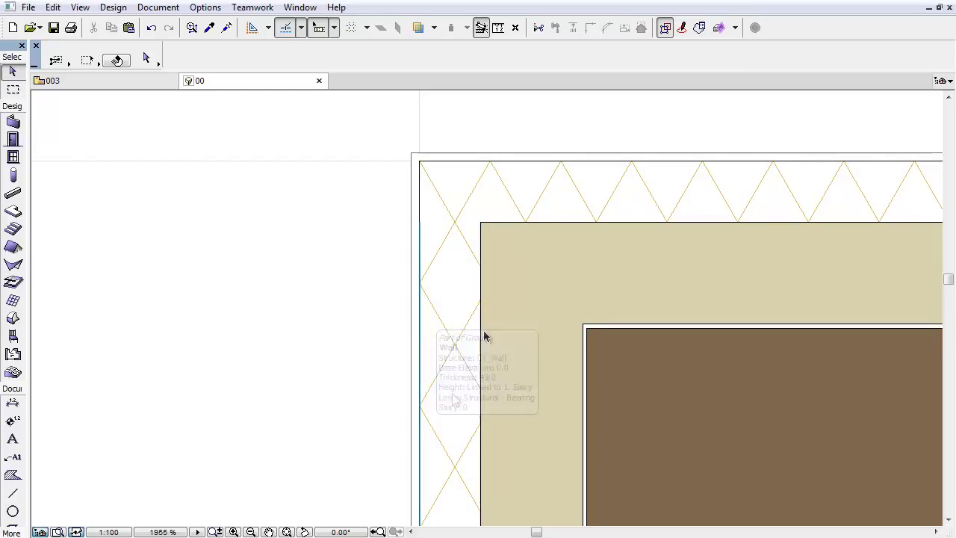
Step: Select the 43-thick layered 01_Wall corner wall on the floor plan
left_click(527, 165)
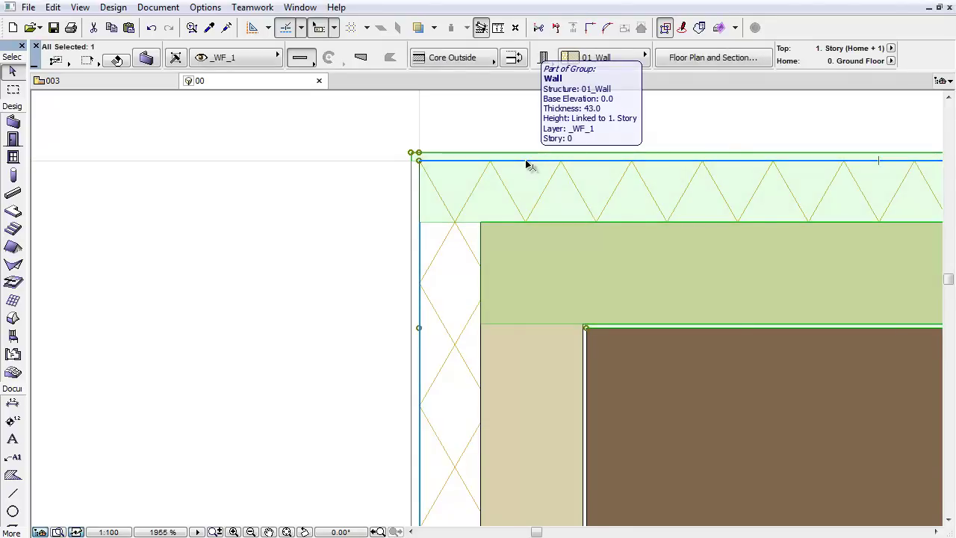
Step: Show the selected wall in 3D, stepping through saved views until only the bare wall remains
key("F3")
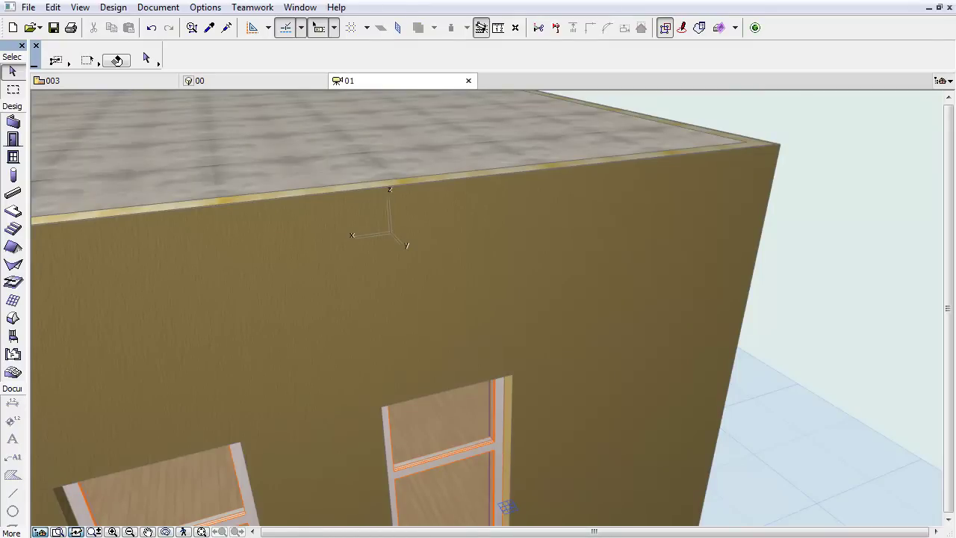
key("Delete")
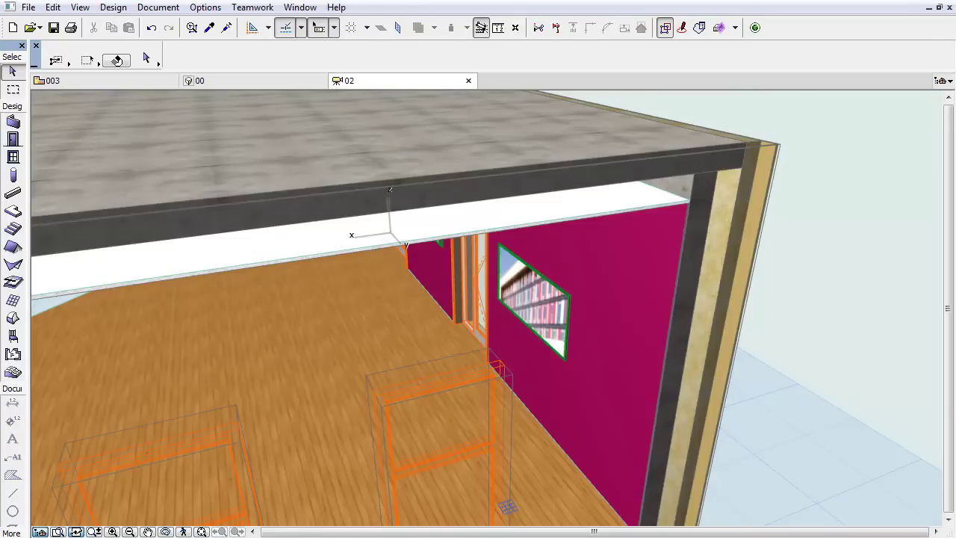
key("Delete")
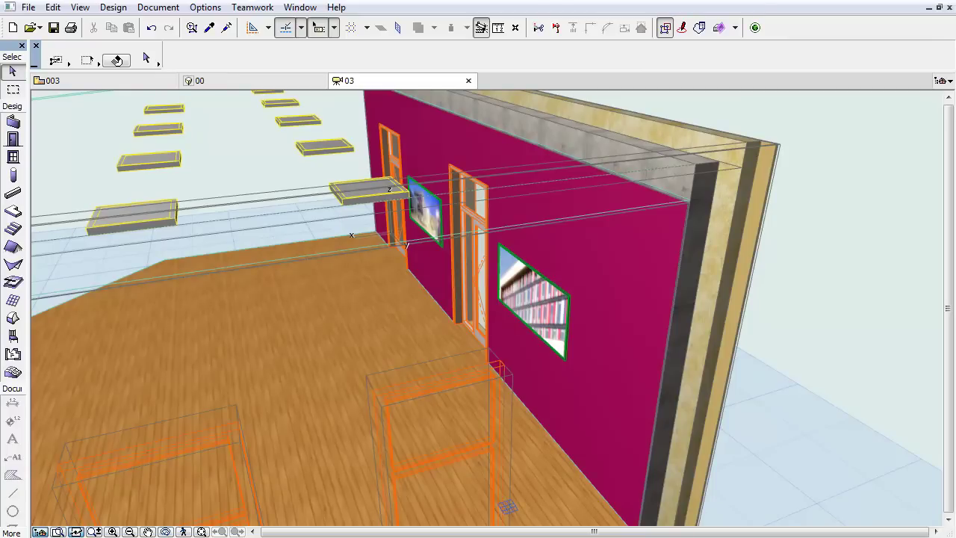
key("Delete")
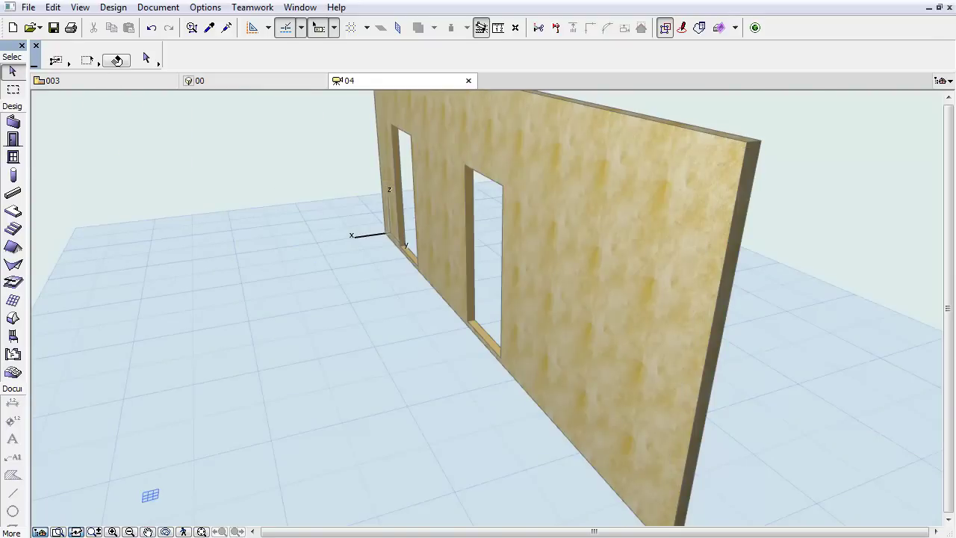
Step: Open the All Components Schedule and select the Insulation - Mineral Hard row
left_click(943, 80)
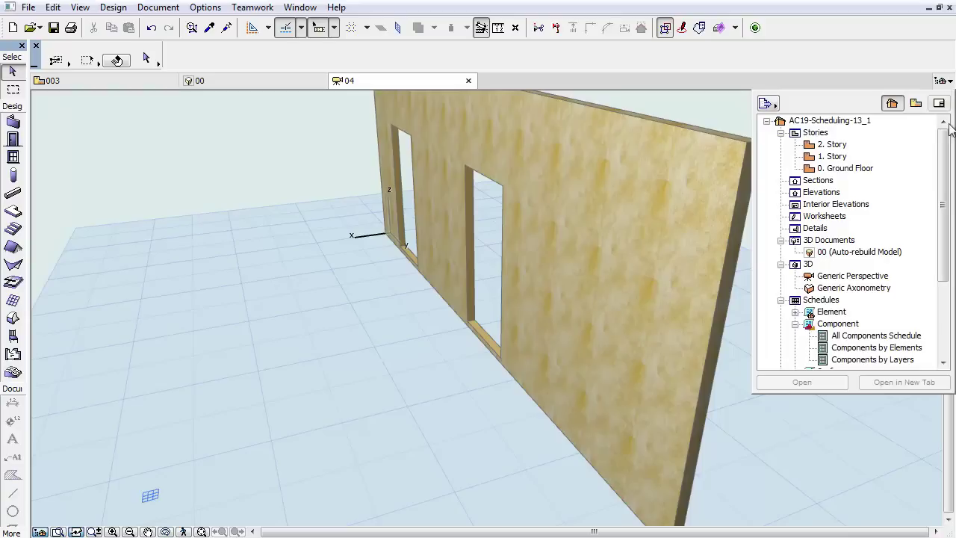
left_click(919, 340)
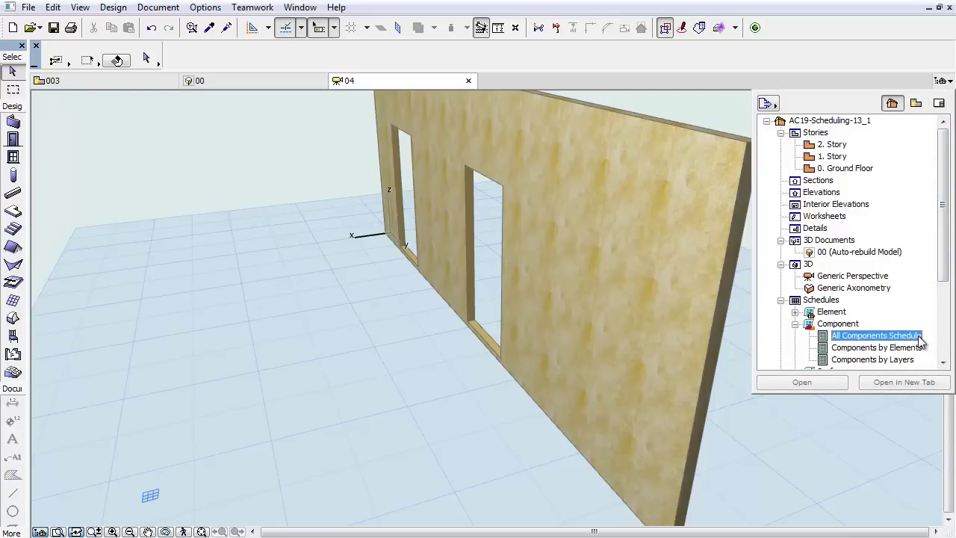
double_click(920, 339)
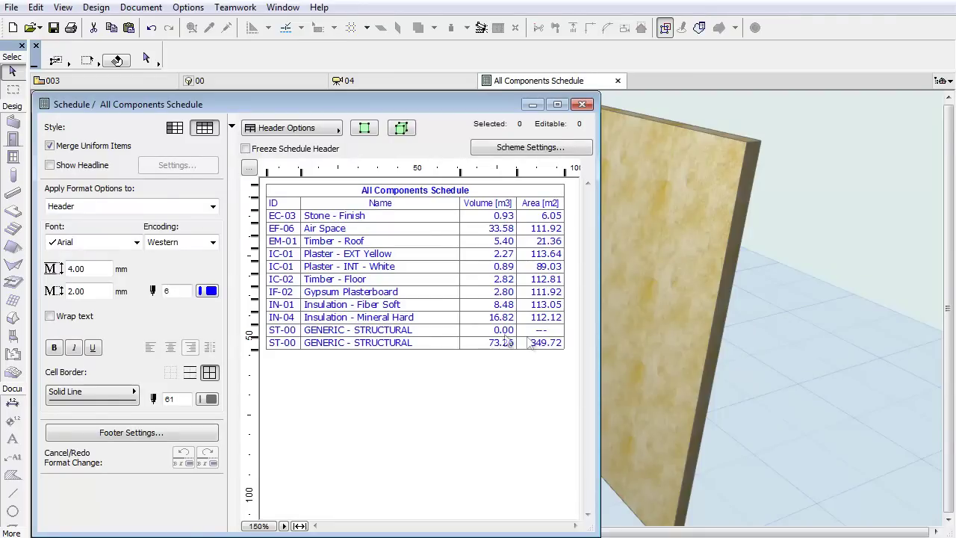
left_click(441, 320)
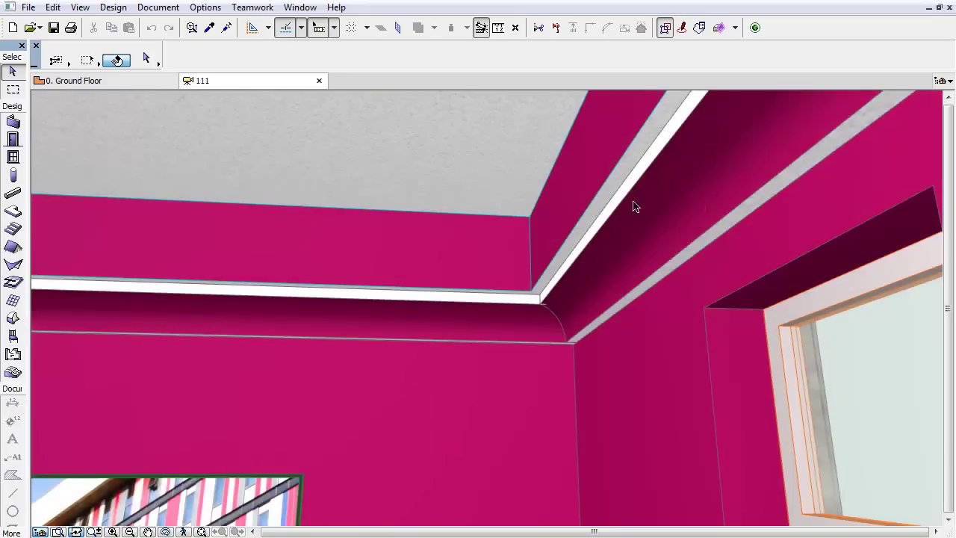
mouse_move(603, 198)
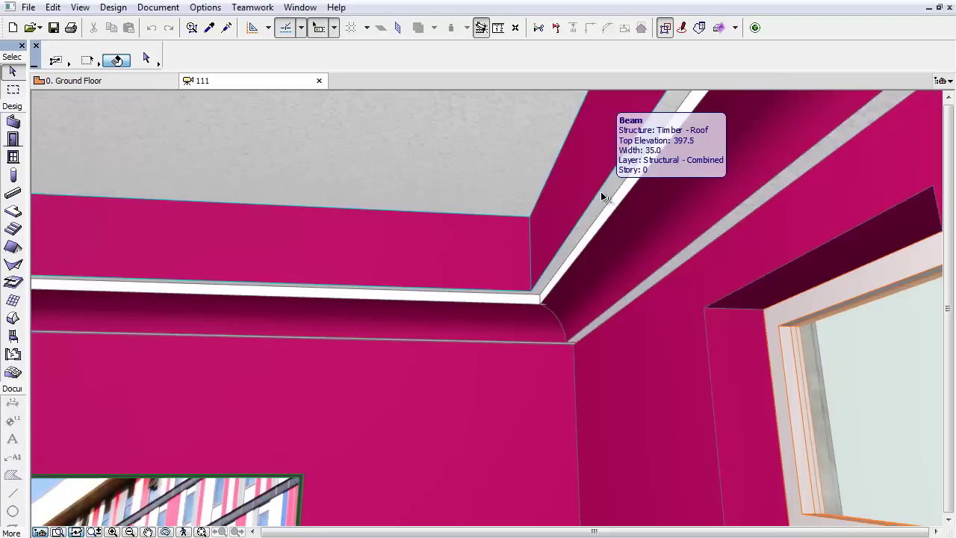
left_click(601, 191)
key("F5")
key("F5")
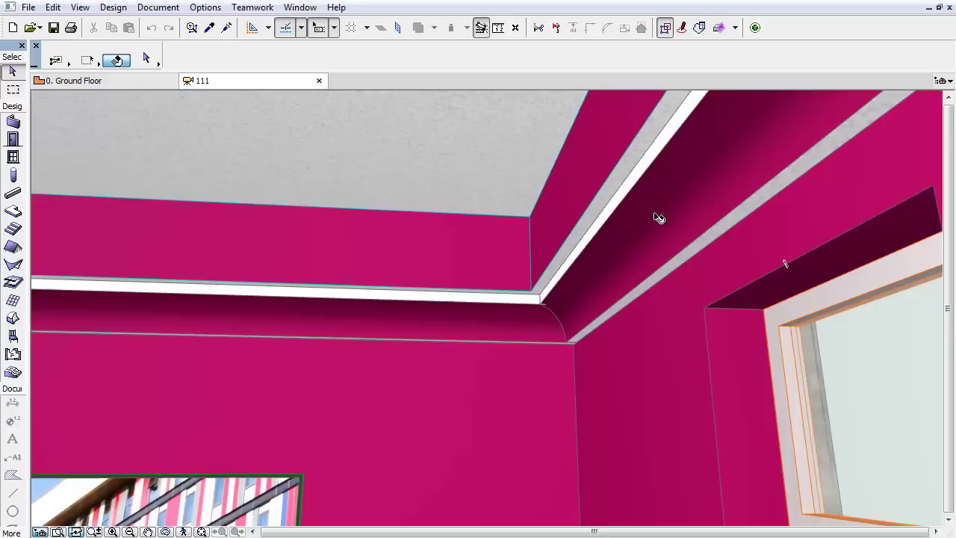
left_click(656, 217)
key("F5")
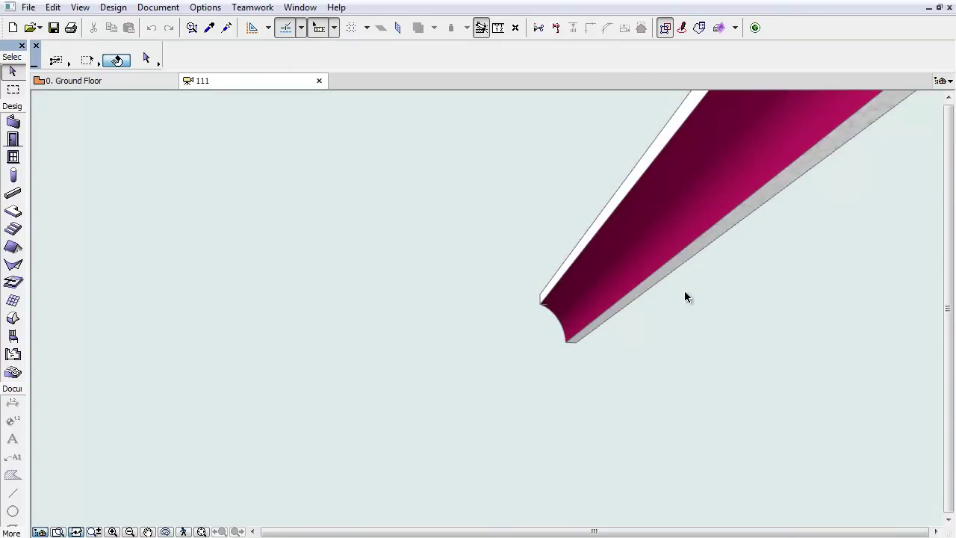
key("F5")
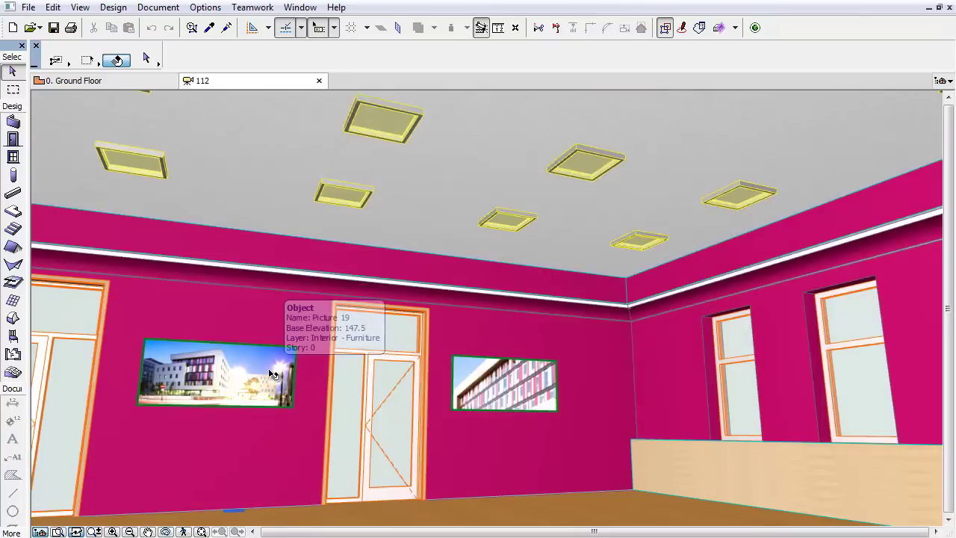
Step: Select Picture 19, the framed artwork on the magenta room's wall, in 3D
left_click(271, 374)
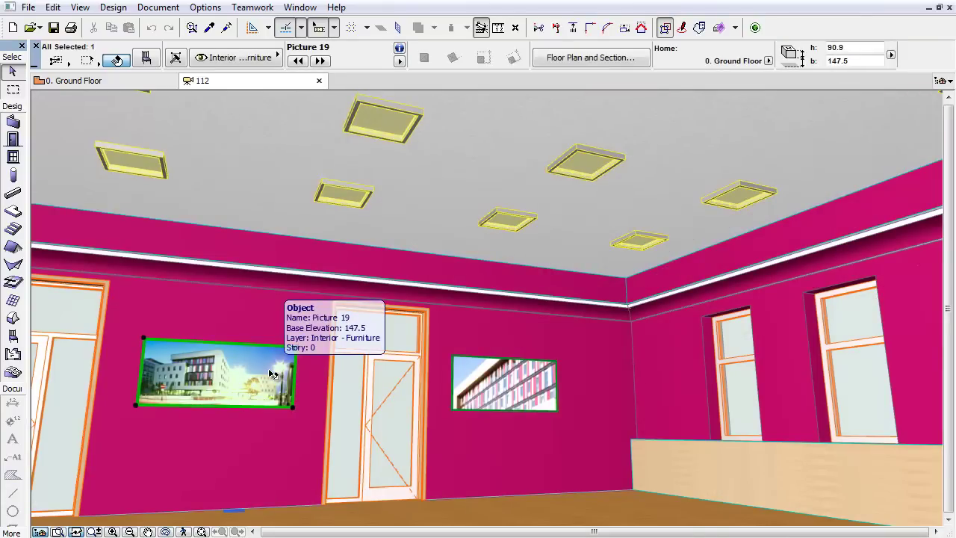